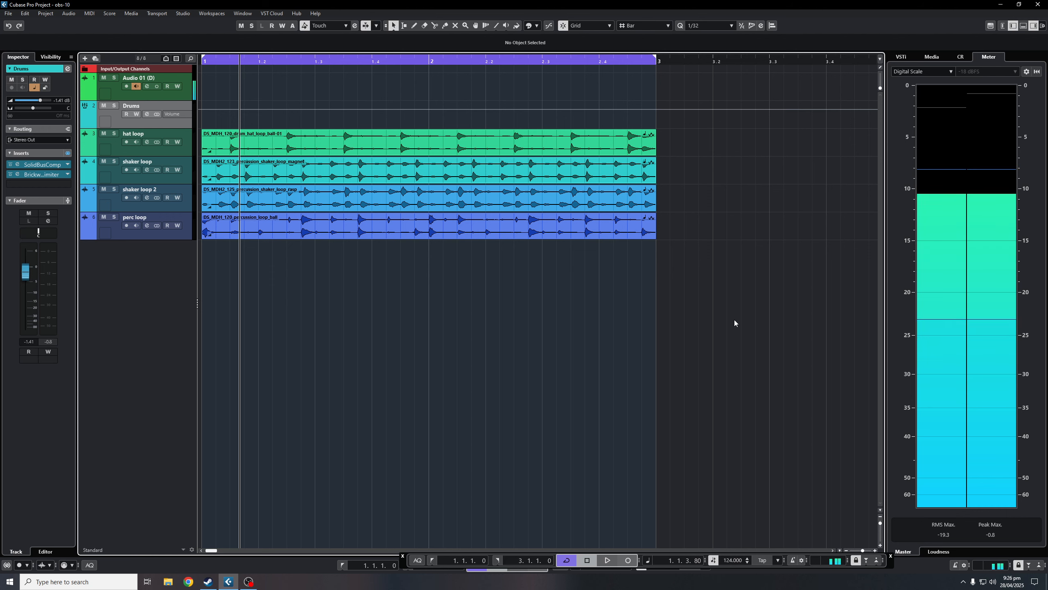
- Play back the drum loops, then open the Drums group's channel settings and move its window into clear view
key(space)
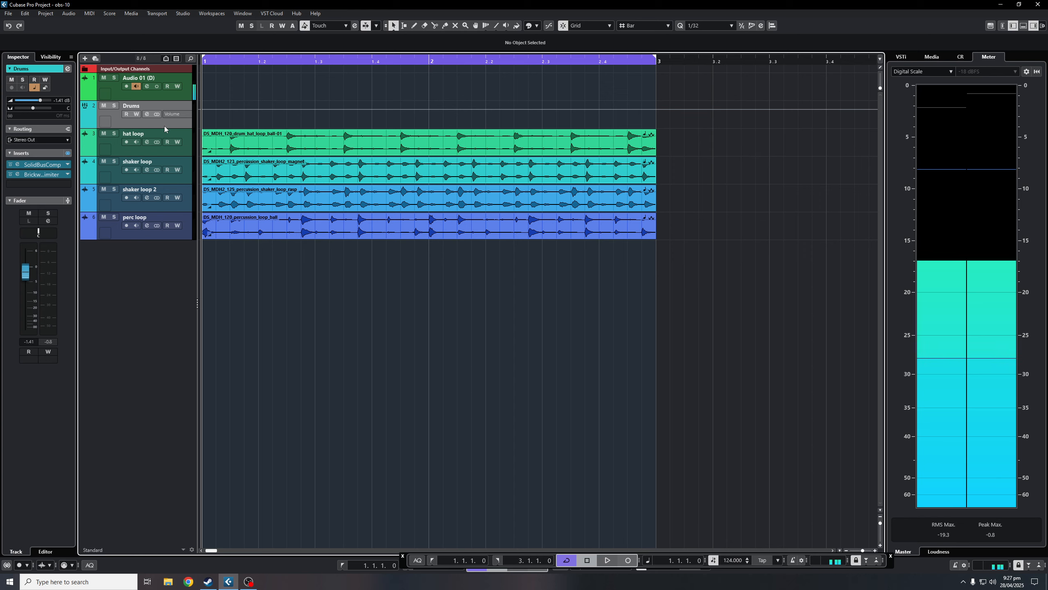
key(space)
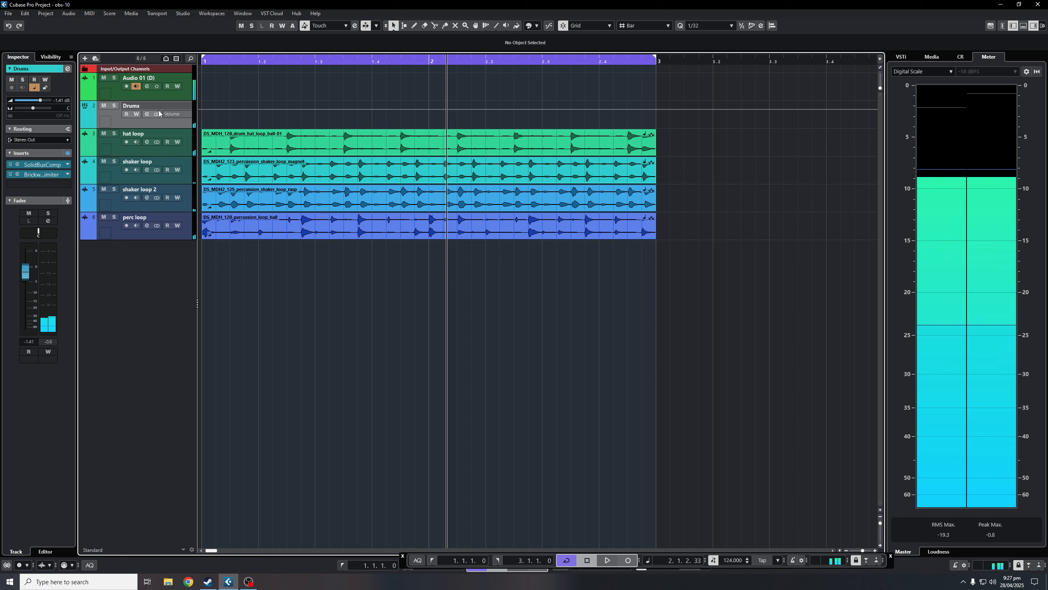
click(147, 114)
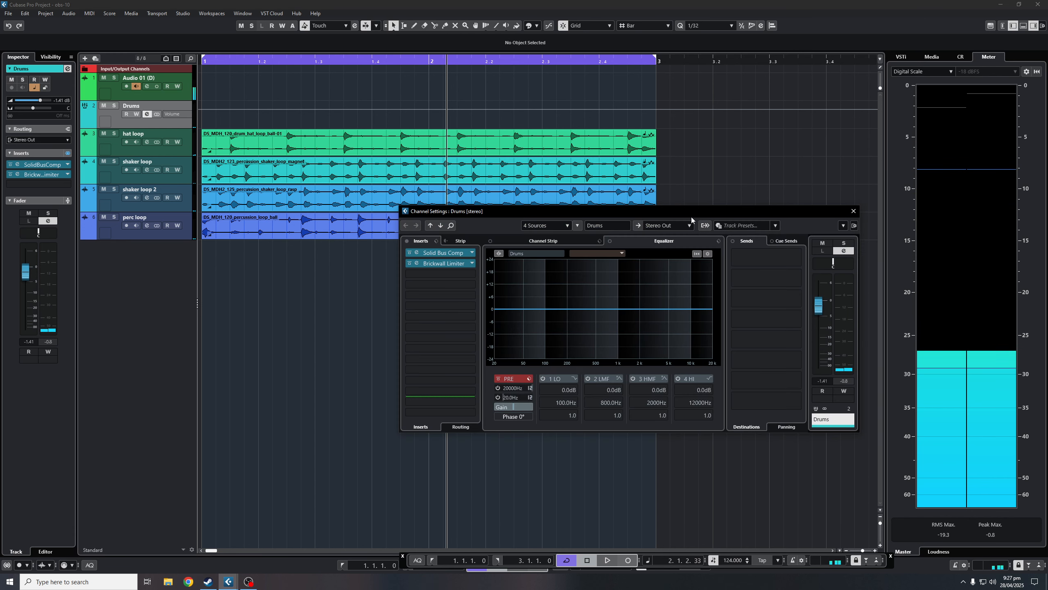
drag(679, 206, 585, 205)
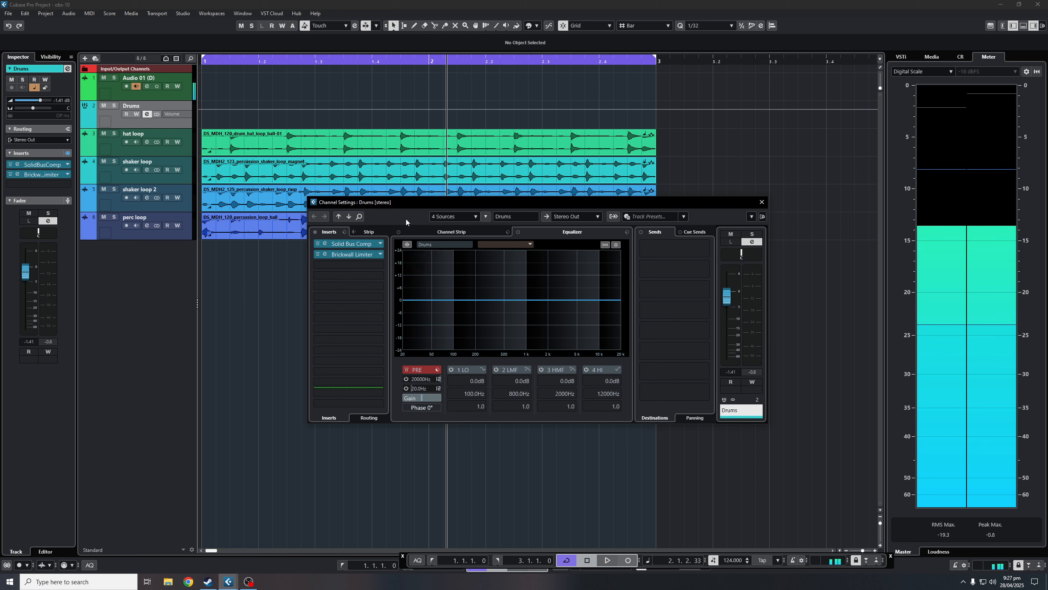
- Start adding an effect track to the first send of the Drums group, with Supercharger as its effect
right_click(660, 248)
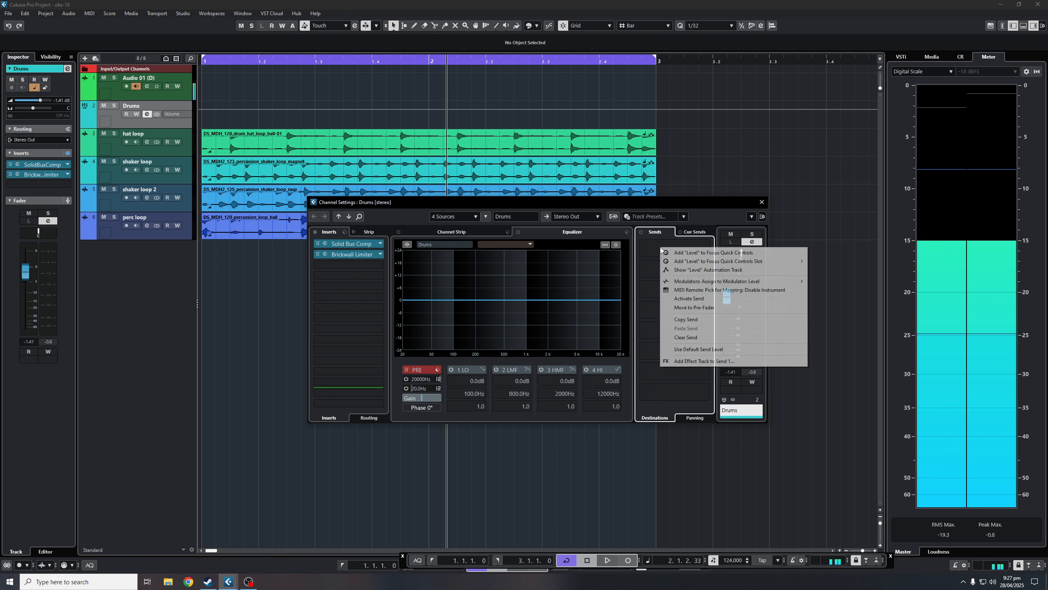
click(713, 362)
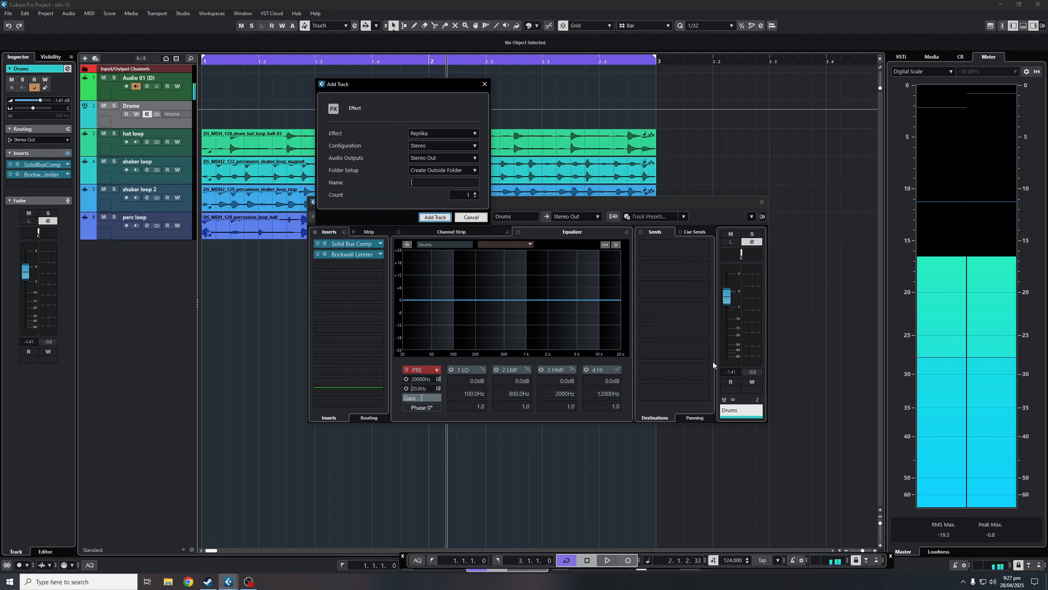
click(446, 134)
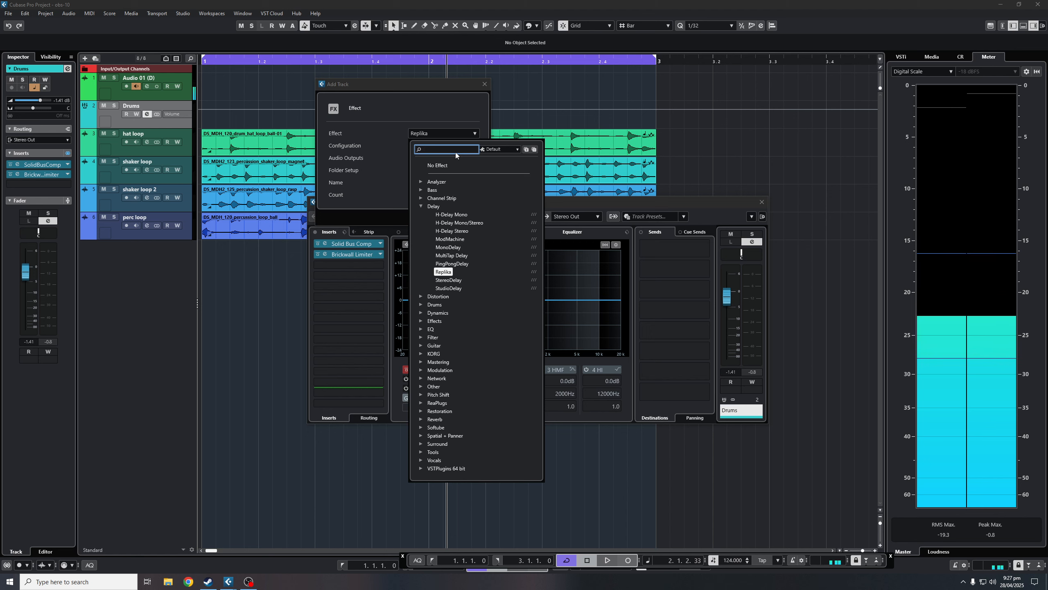
text(super)
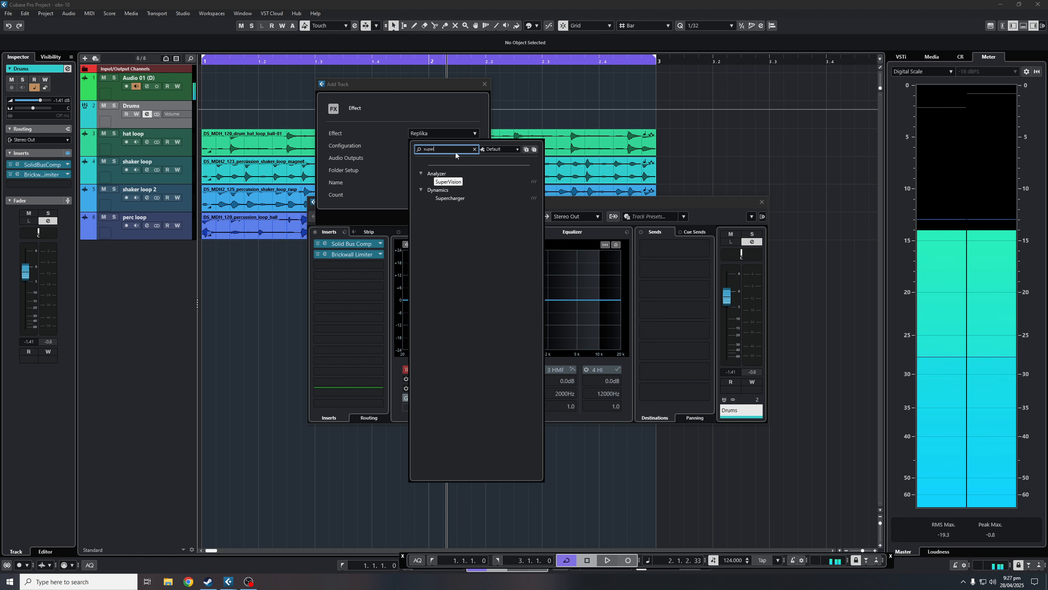
click(457, 200)
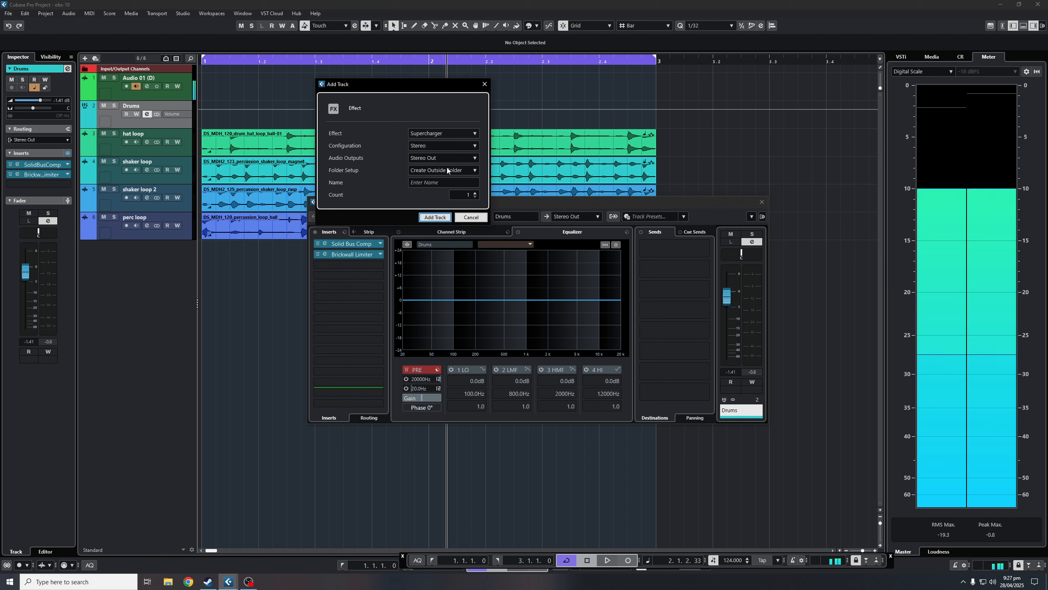
- Name the effect track "Parrelel Drums", add it, and move the Supercharger window slightly down
click(450, 186)
text(P)
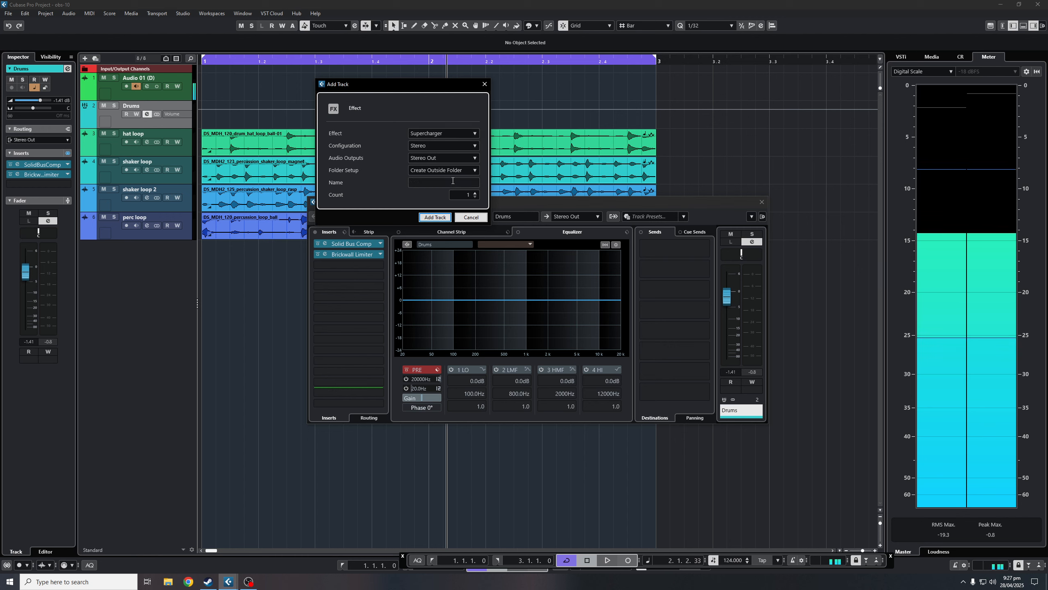
text(arre)
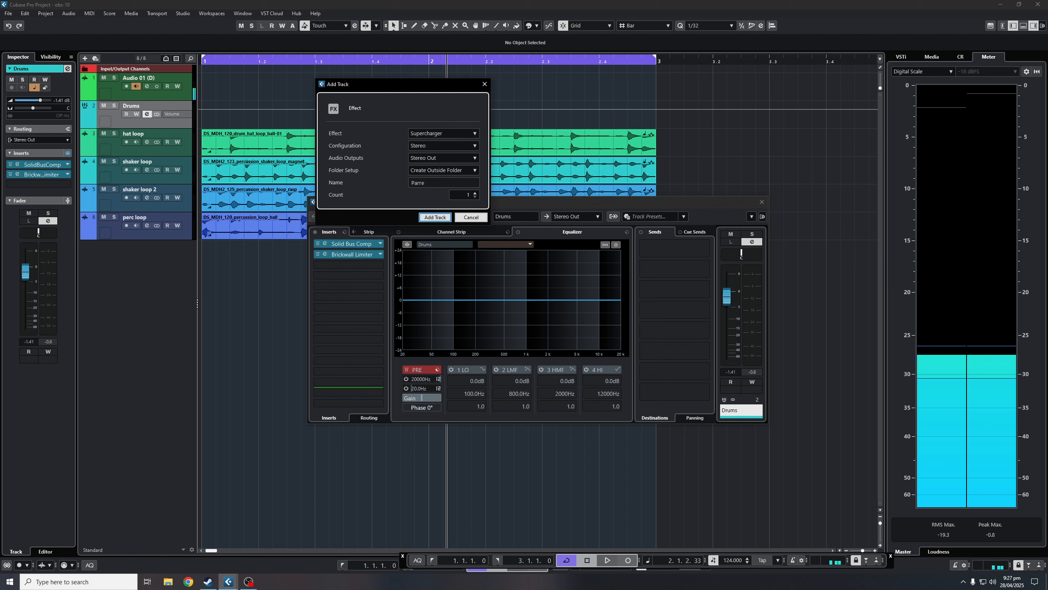
text(lel D)
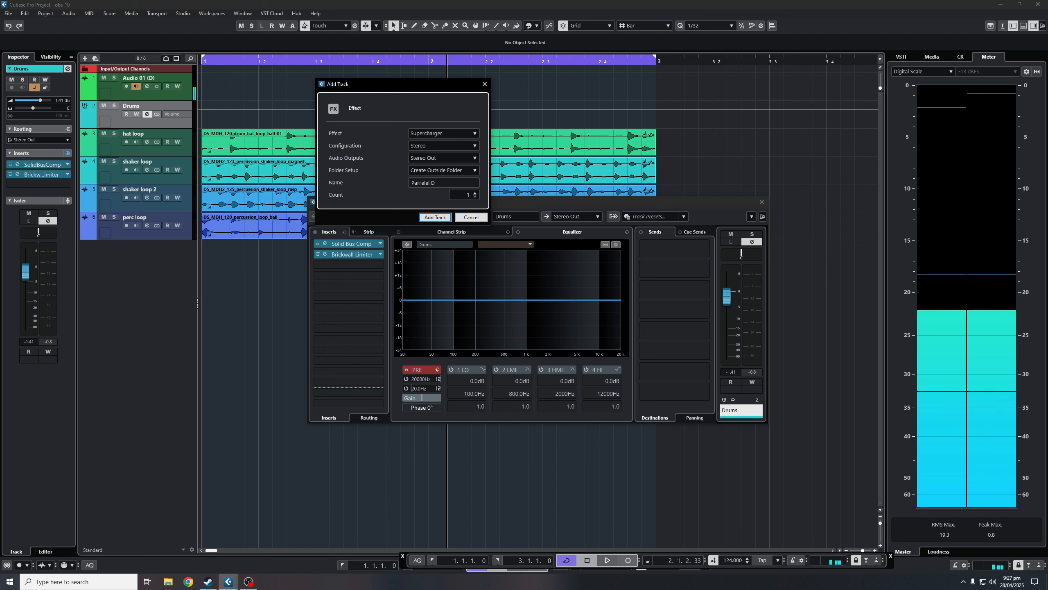
text(rums)
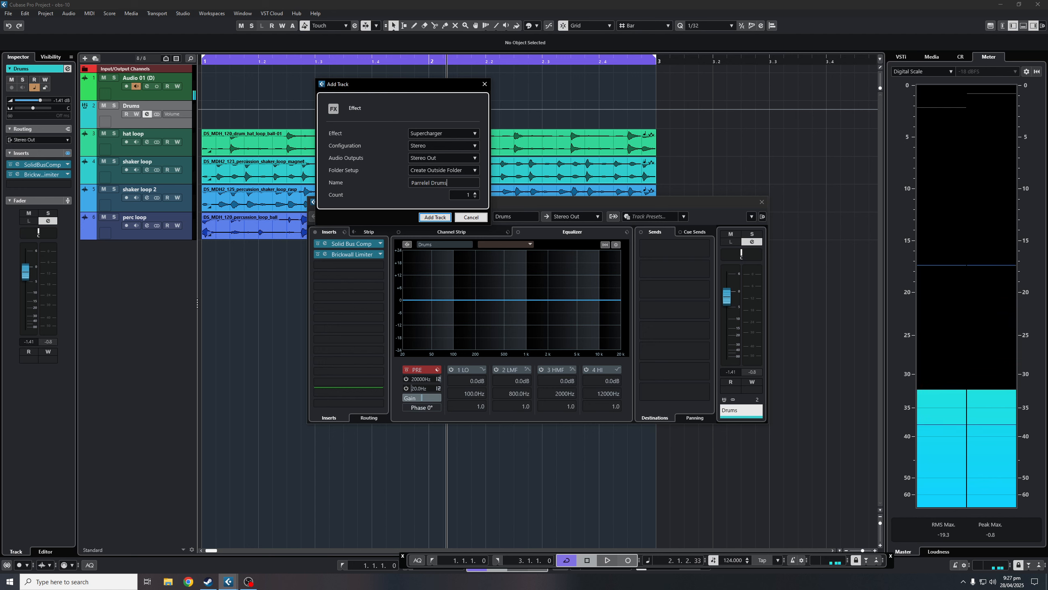
click(435, 217)
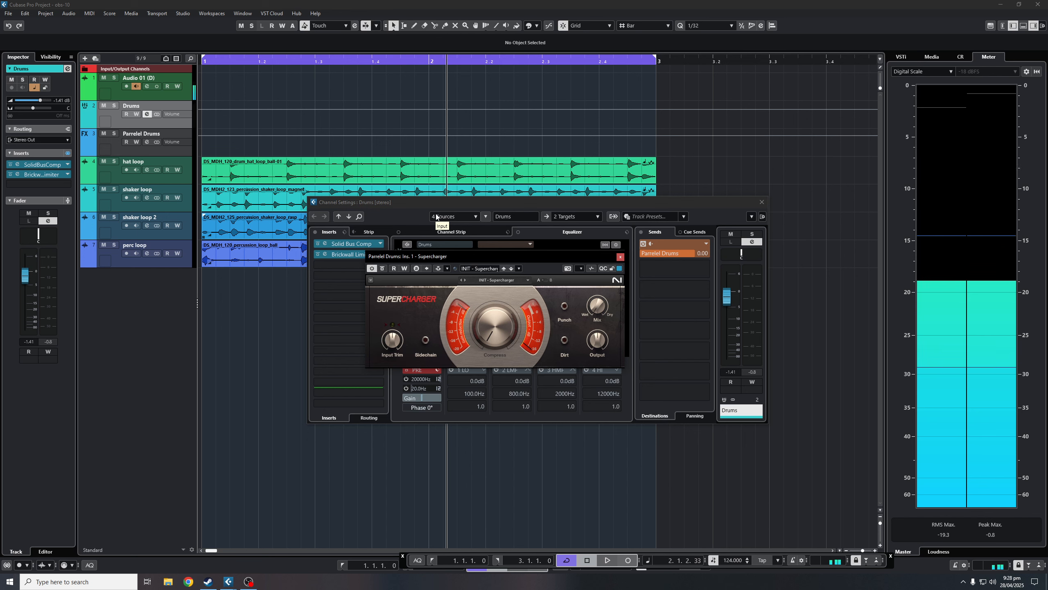
mouse_move(517, 256)
mouse_down()
mouse_move(480, 266)
mouse_move(522, 267)
mouse_up()
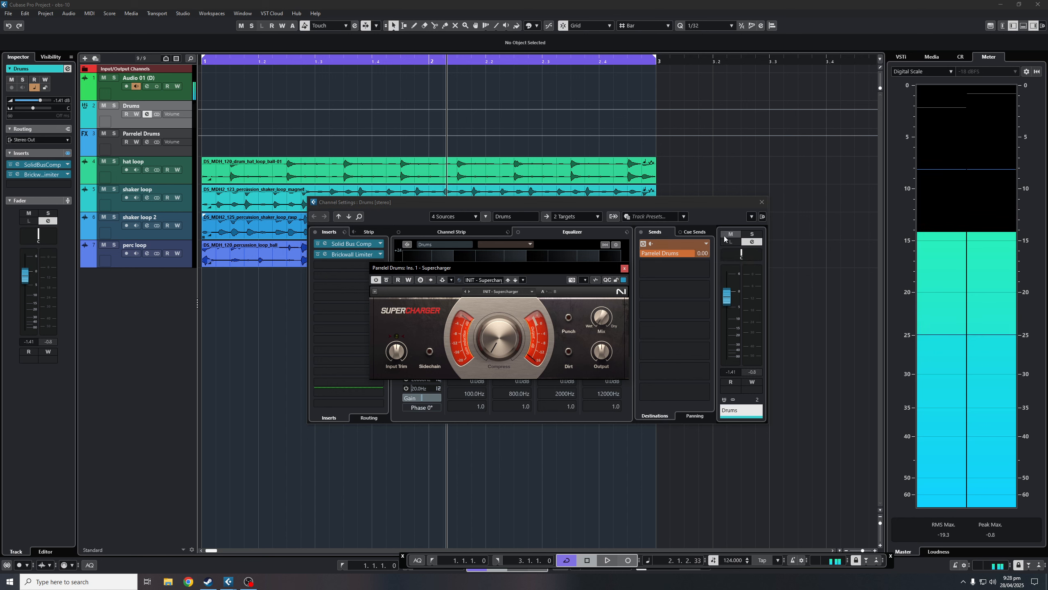
- Toggle the Parrelel Drums send between the pre-fader and post-fader positions, ending on post-fader
click(651, 244)
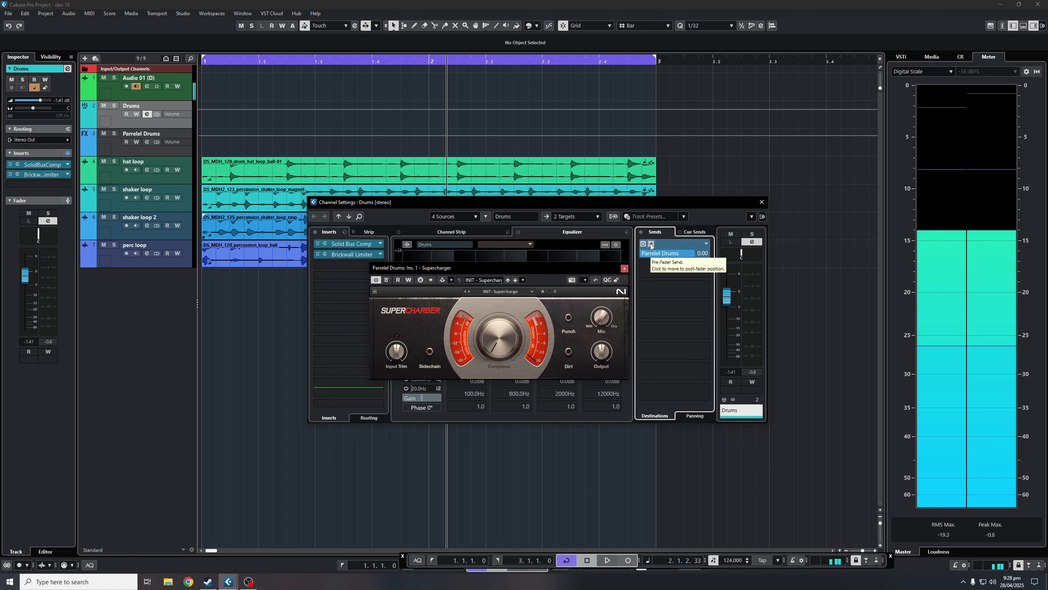
click(651, 244)
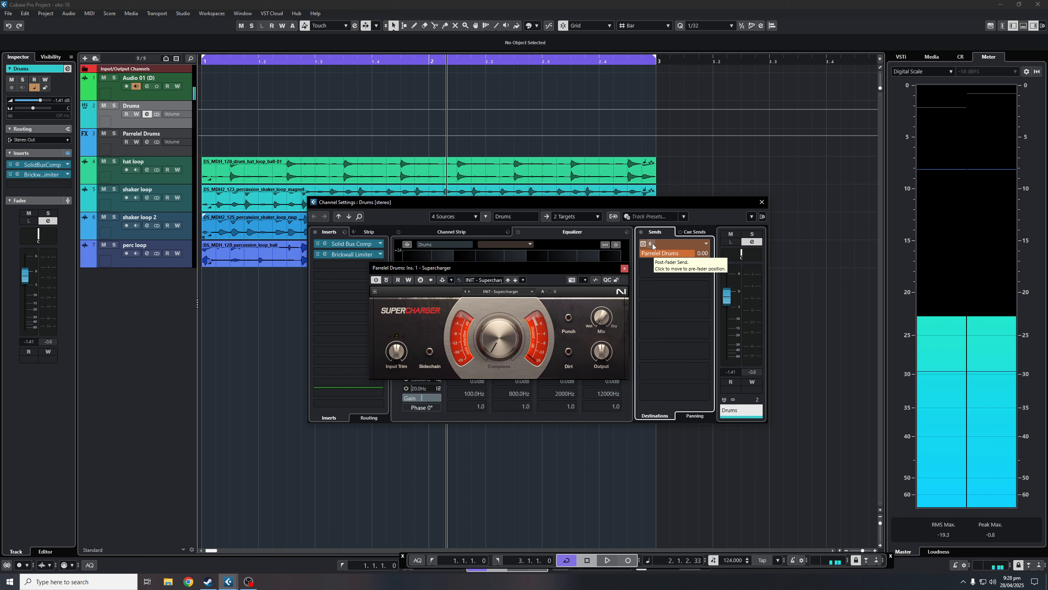
click(653, 245)
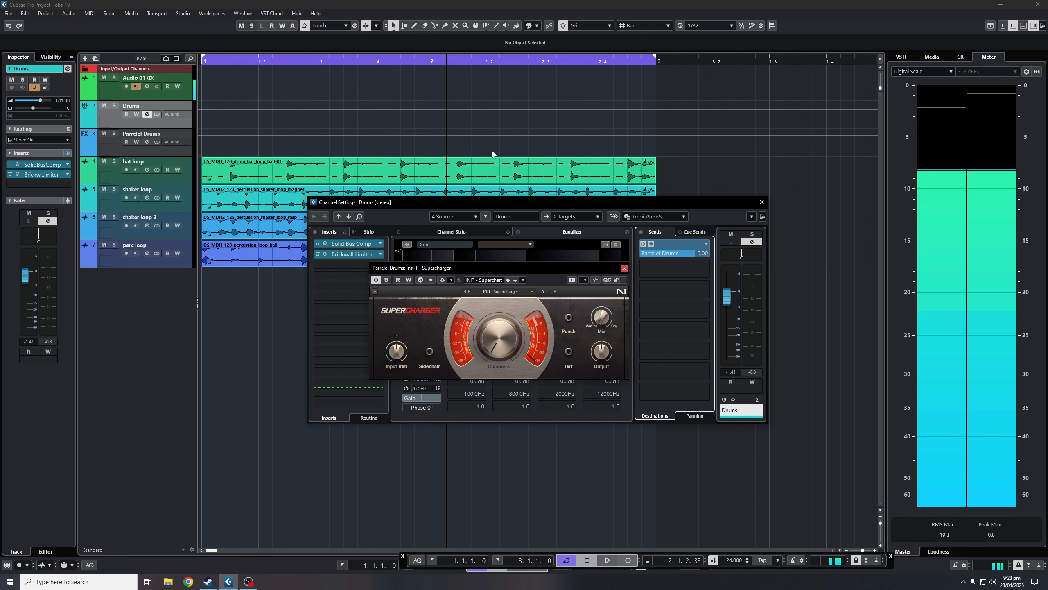
click(651, 243)
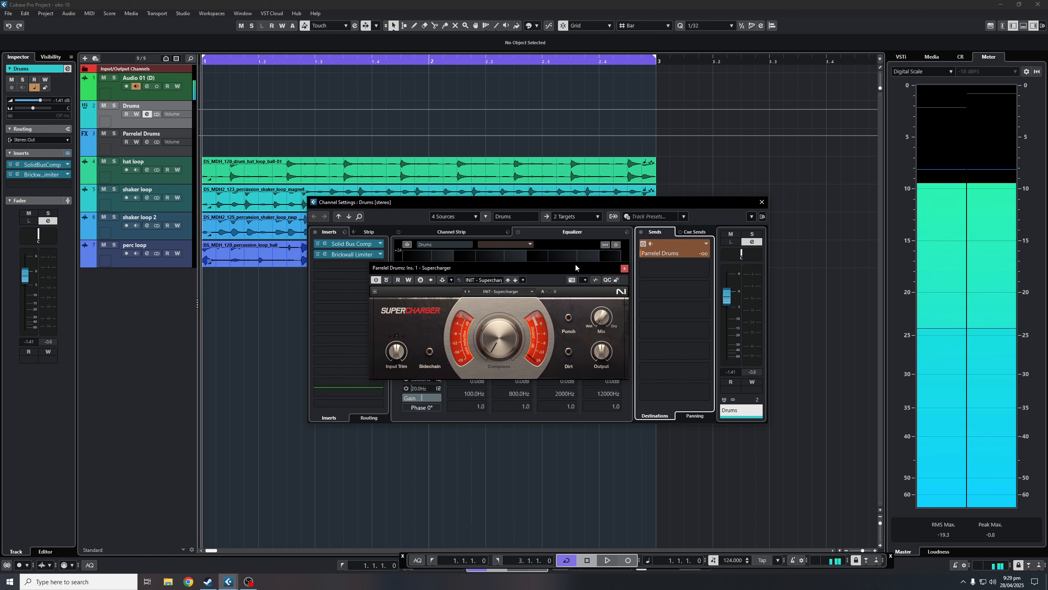
- During playback, raise the Compress amount in Supercharger and set the Parrelel Drums send level to 0.00
key(space)
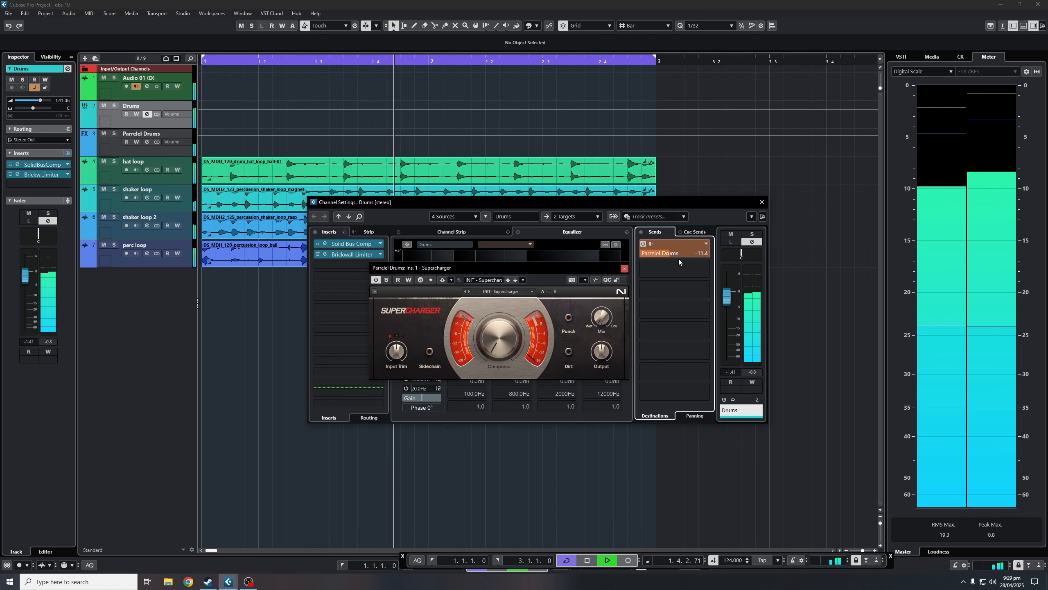
drag(512, 346, 512, 330)
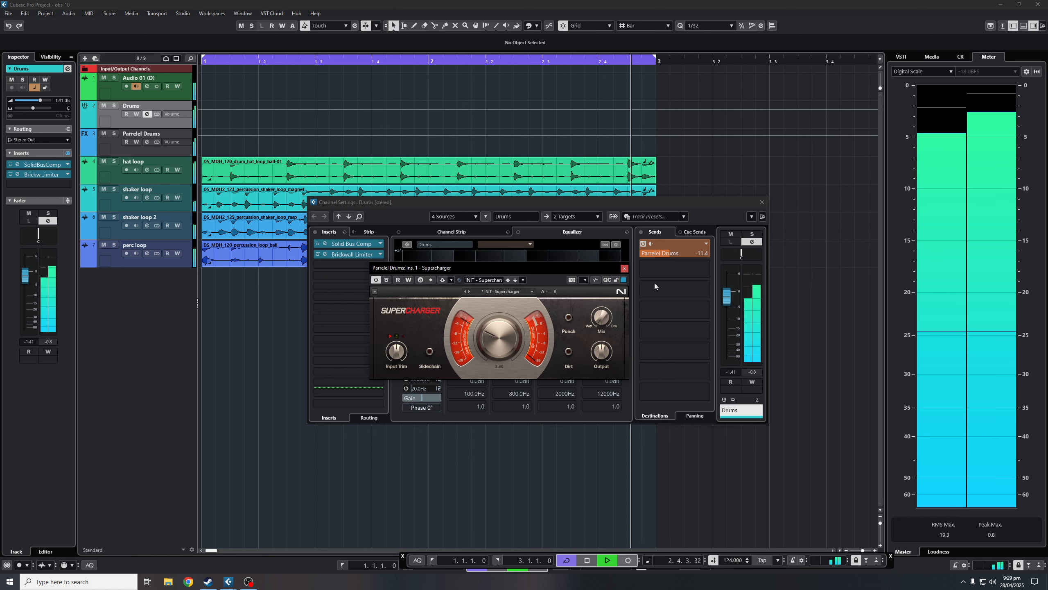
drag(673, 251, 705, 254)
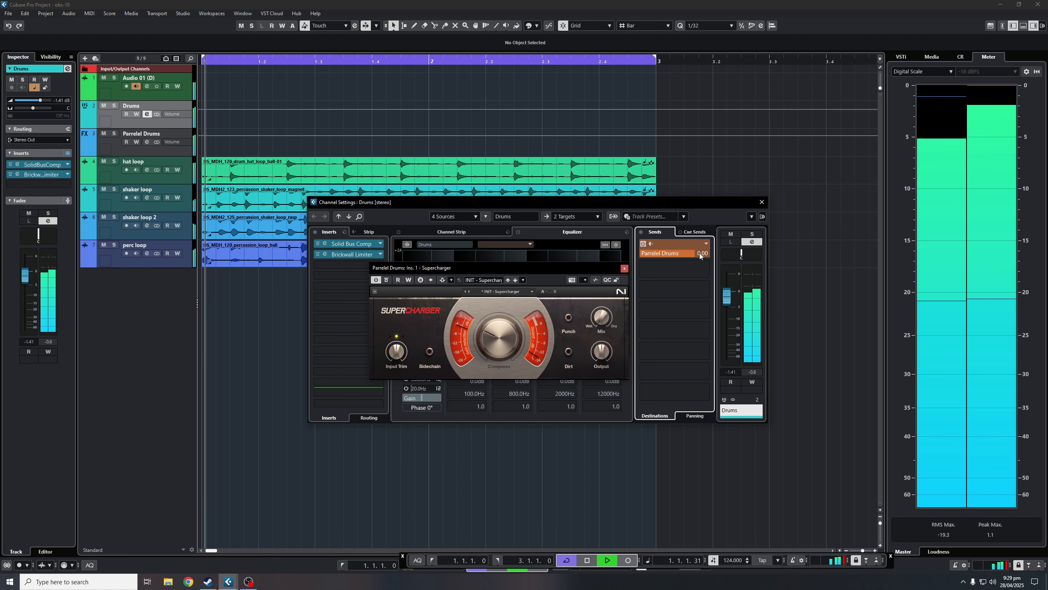
mouse_move(504, 332)
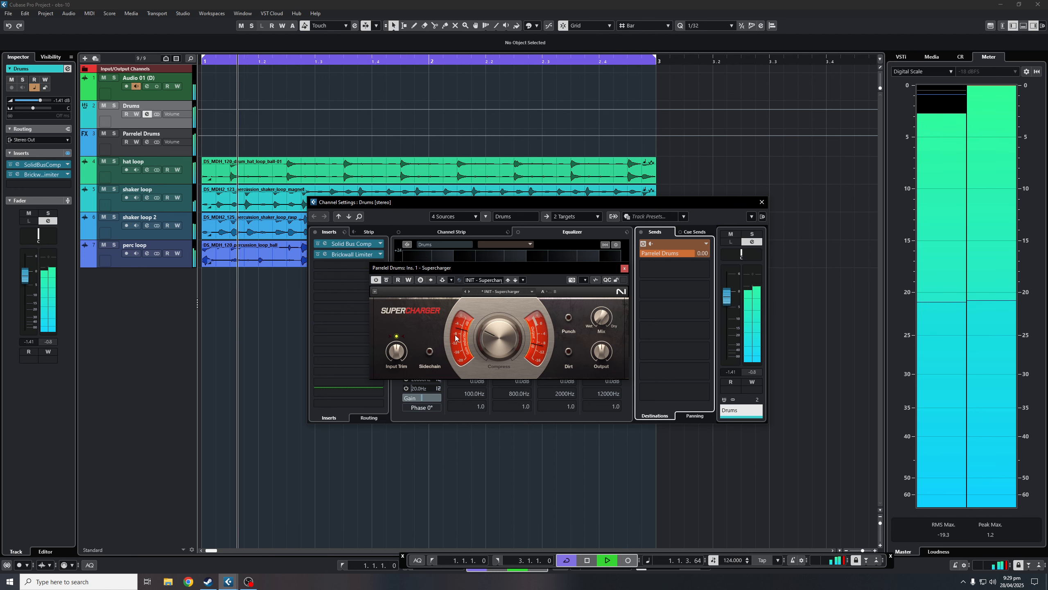
- Test the post-fader send by pulling the Drums fader down to -∞ and returning it to -0.04 dB, and stop playback
drag(725, 303, 737, 371)
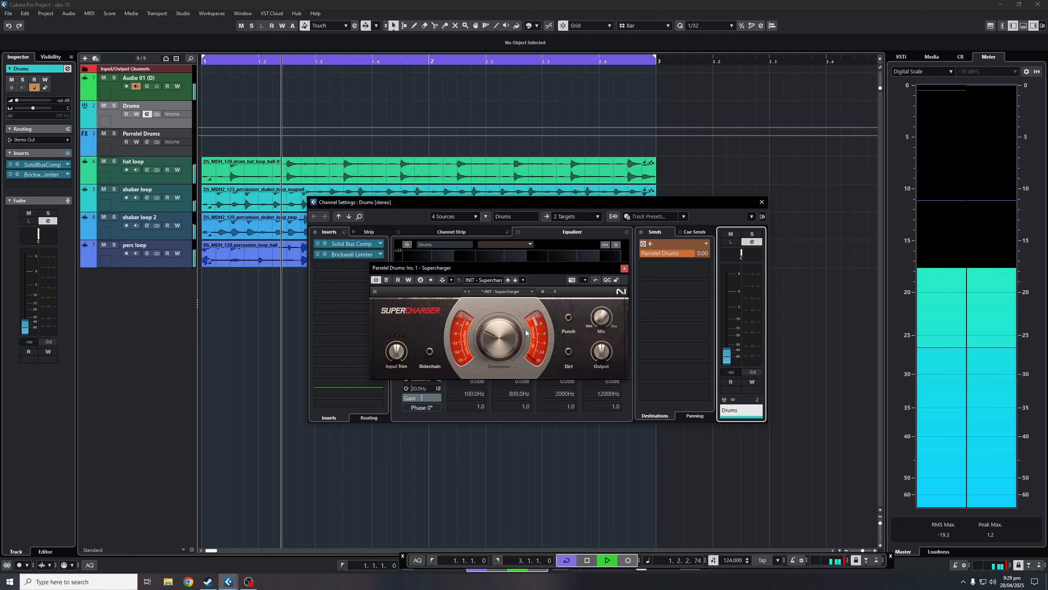
mouse_move(469, 330)
drag(727, 357, 727, 296)
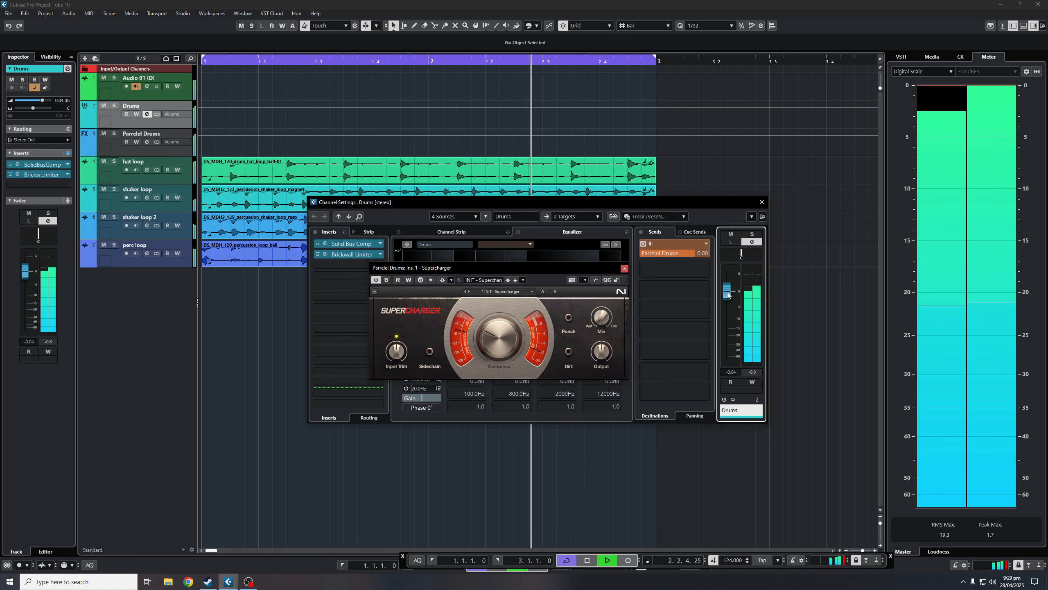
key(space)
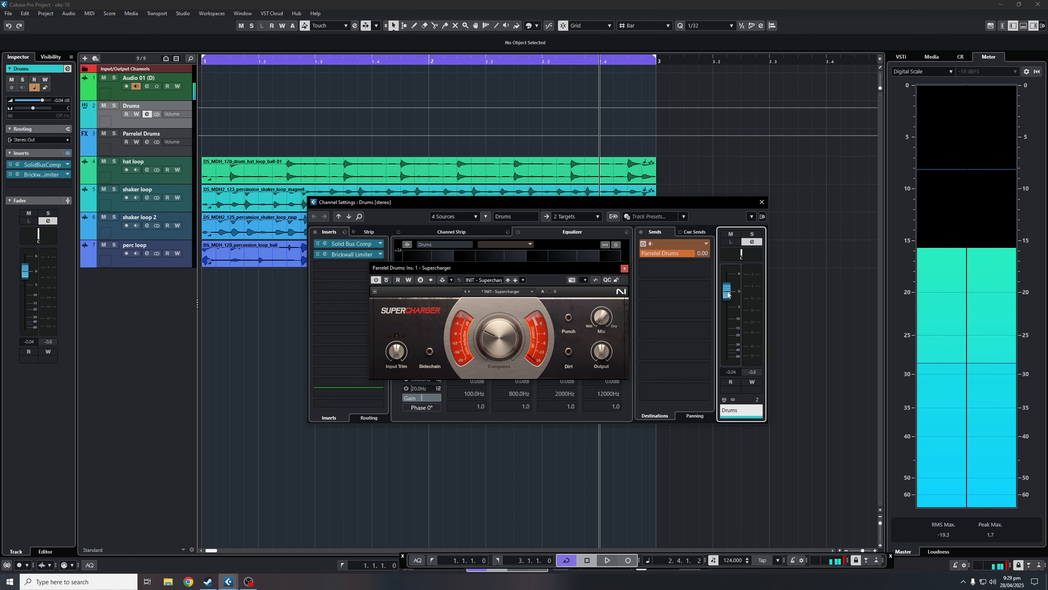
- Switch the Parrelel Drums send to pre-fader and compare playback with the Drums fader raised and at -∞, leaving it at -∞
click(652, 244)
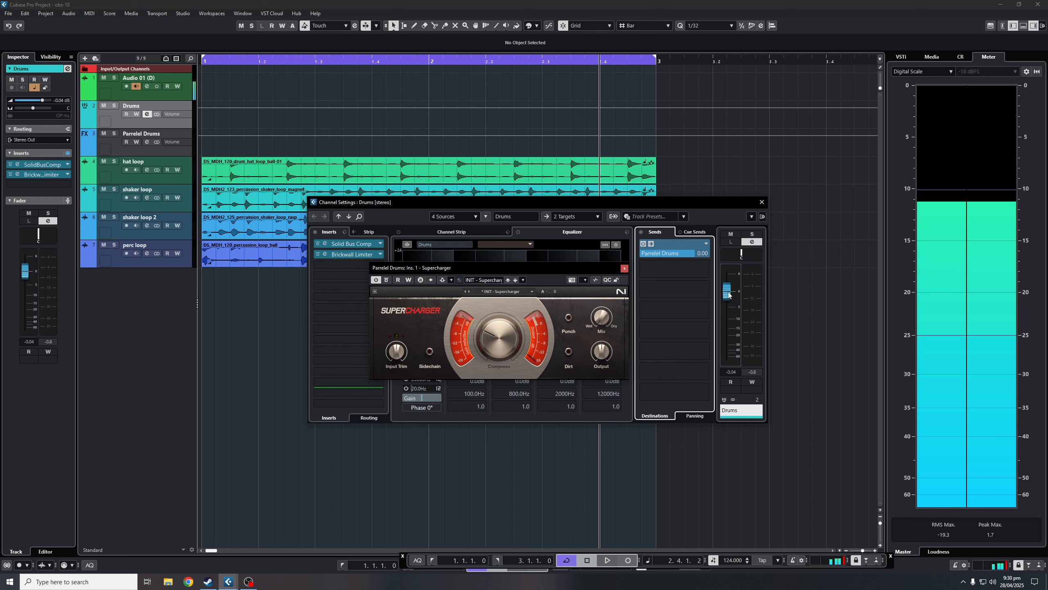
drag(731, 329, 740, 384)
key(space)
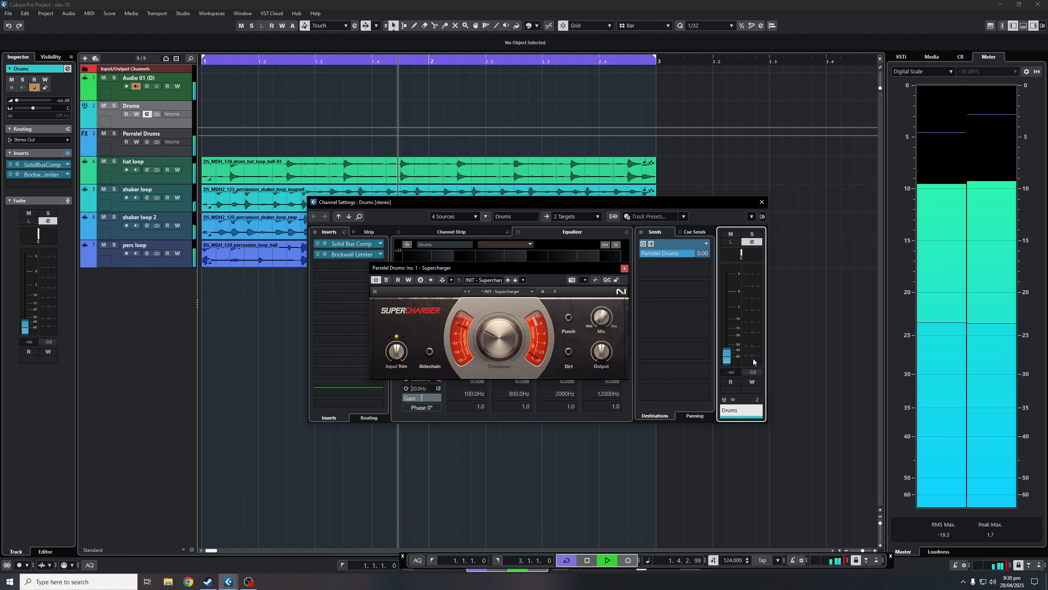
drag(727, 360, 730, 297)
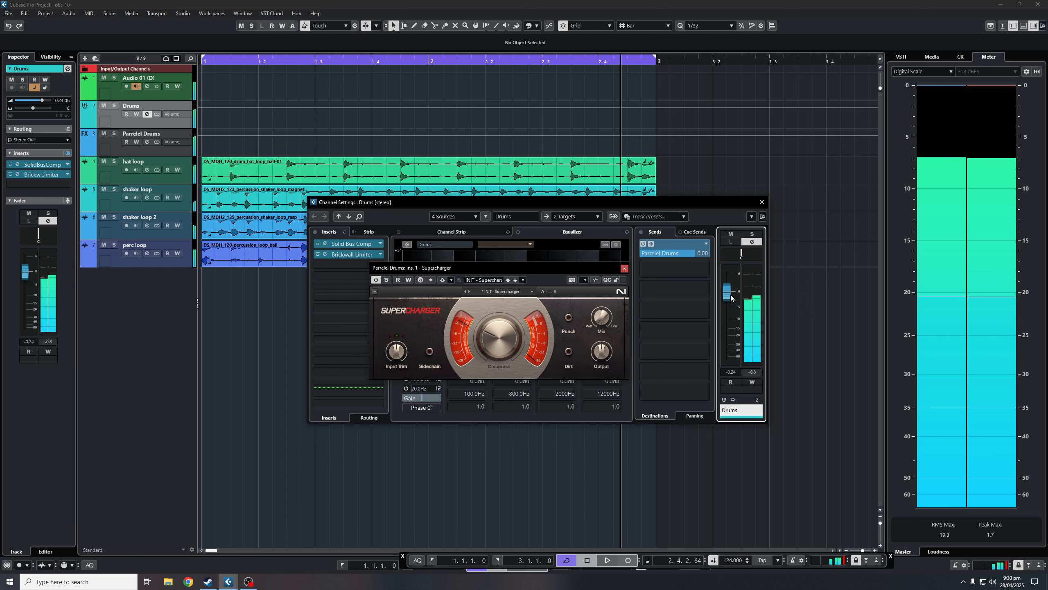
drag(729, 312, 740, 379)
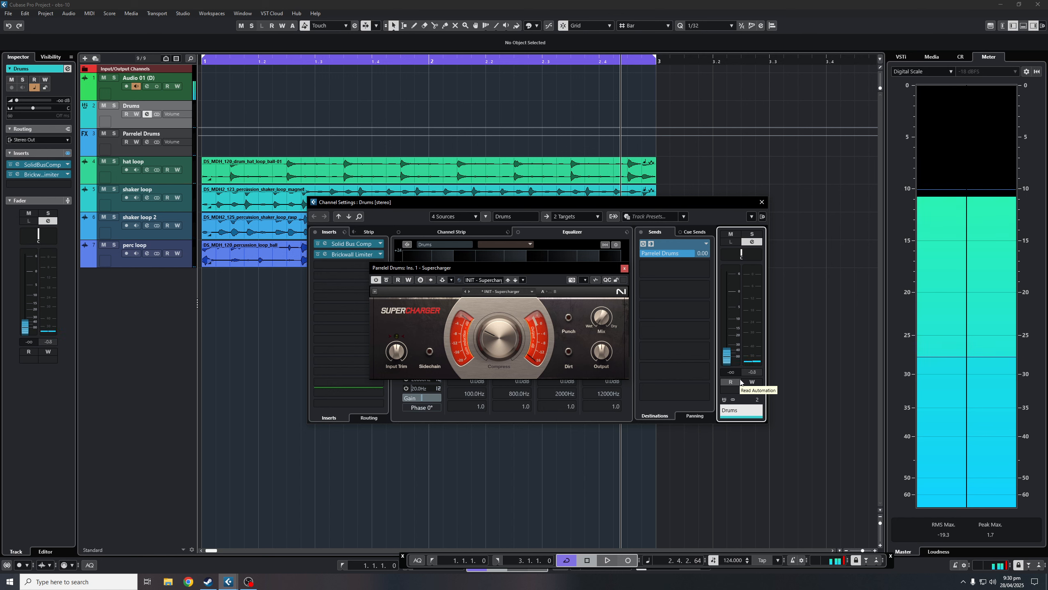
- Play only the parallel drum signal with Supercharger's Dirt option enabled, return to the Drums track, and stop playback
key(space)
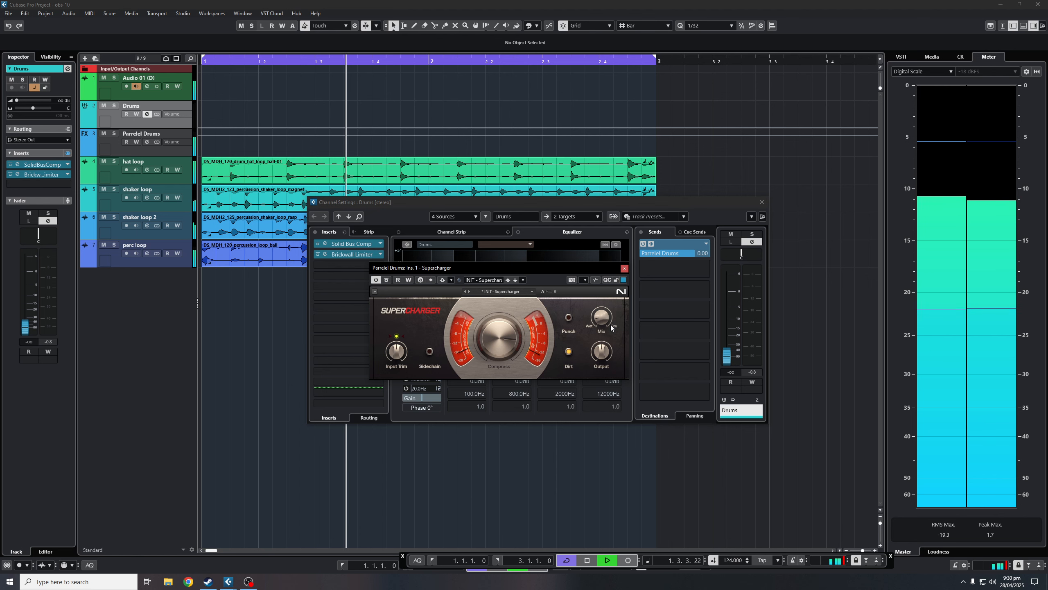
click(171, 122)
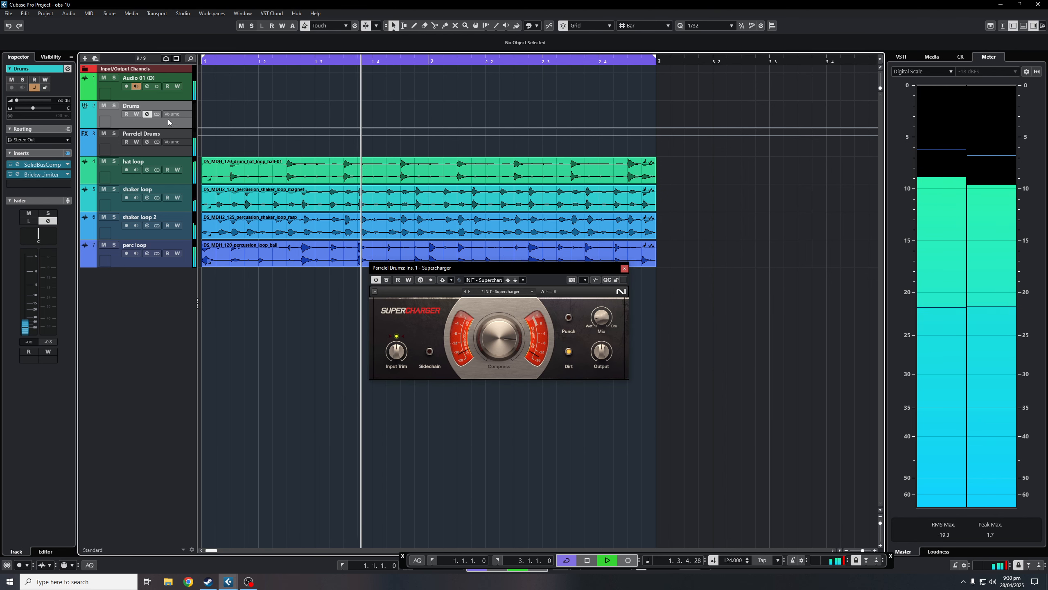
key(space)
- Pull the Parrelel Drums effect track's fader down to -∞ and reselect the Drums group track
click(152, 150)
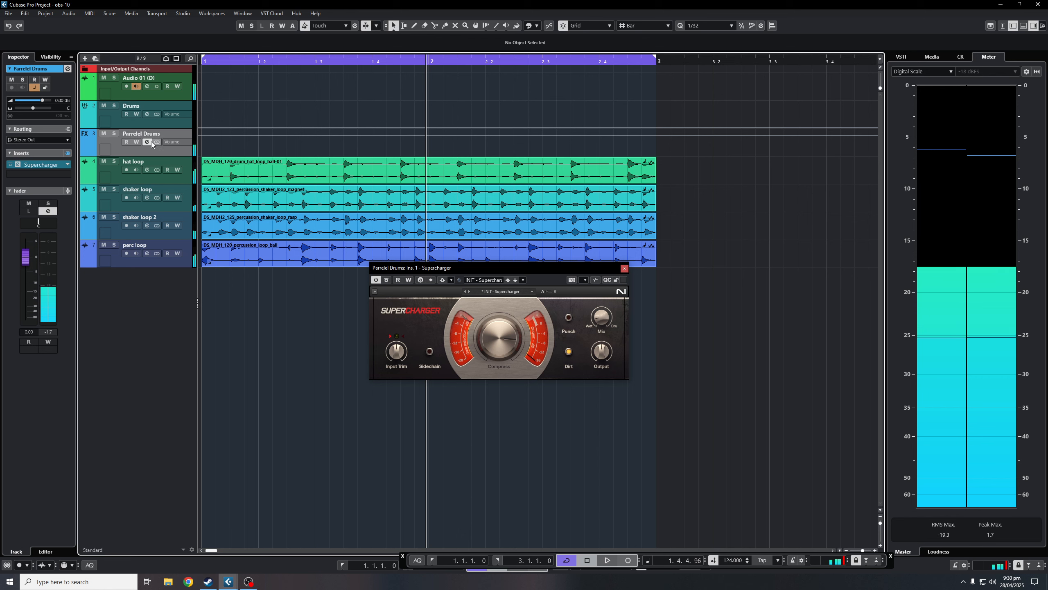
drag(25, 256, 25, 317)
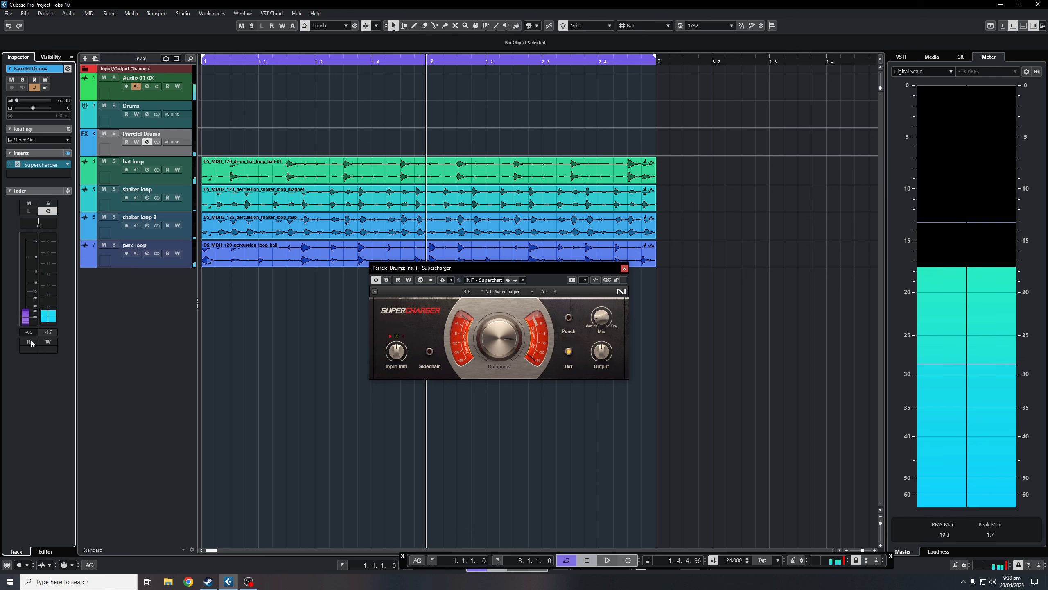
click(161, 121)
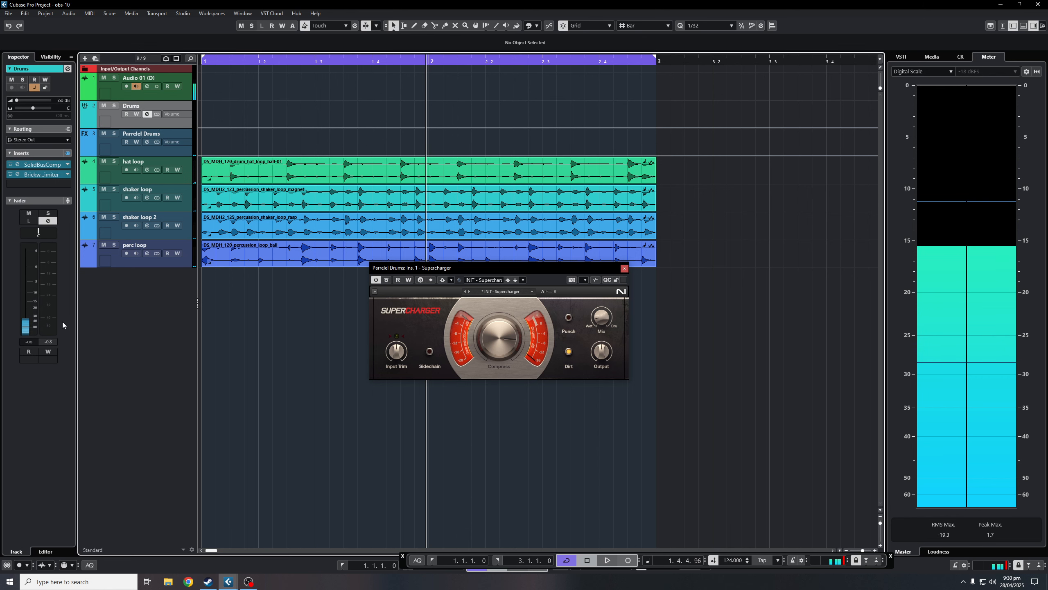
- Reset the Drums group fader to 0.00 dB and play the loop with the Drums channel settings open to review its inserts and send
ctrl+click(29, 269)
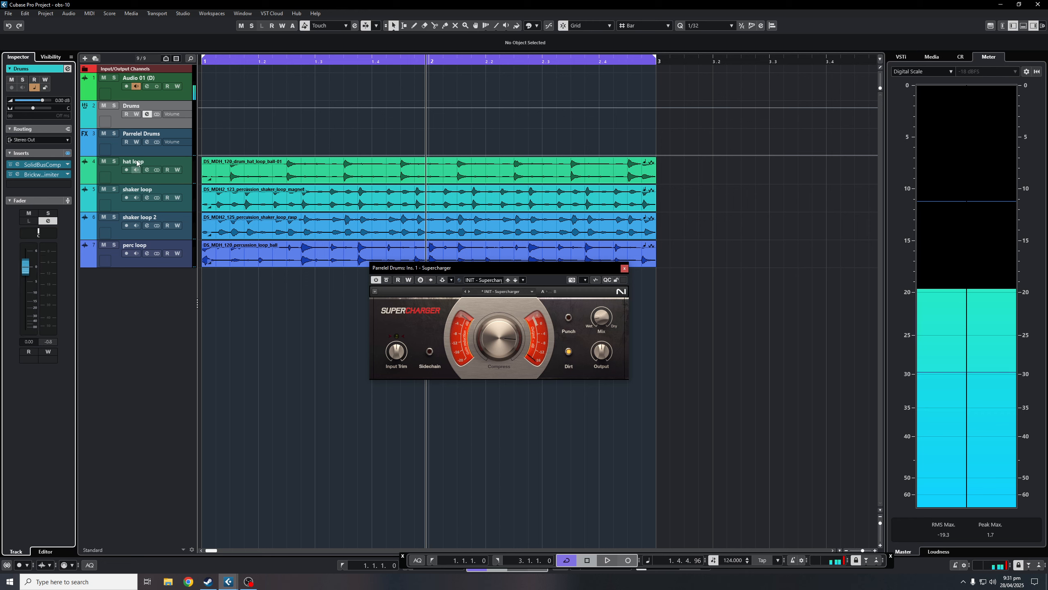
key(space)
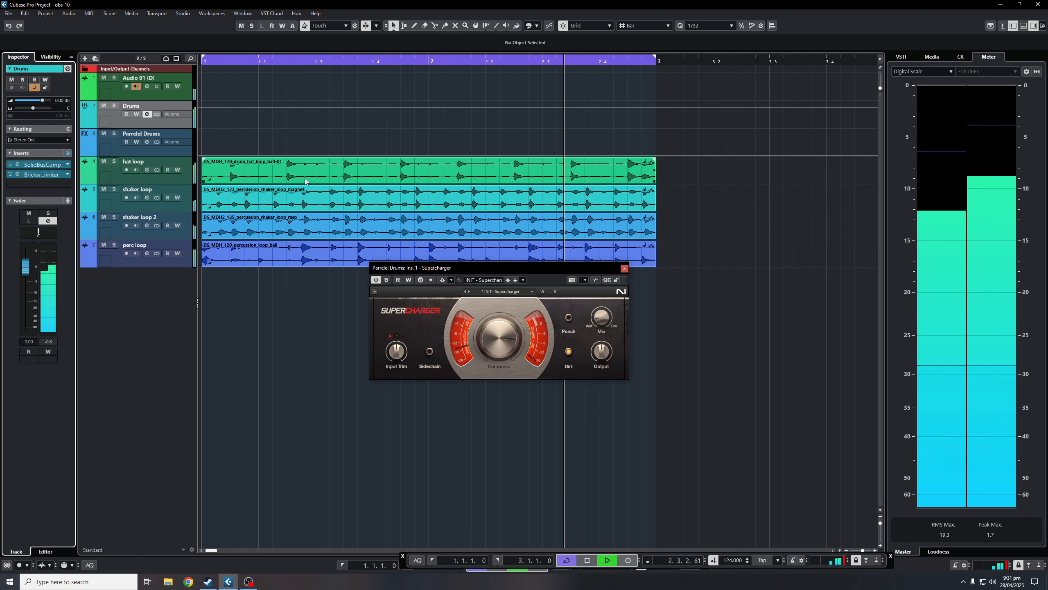
click(137, 149)
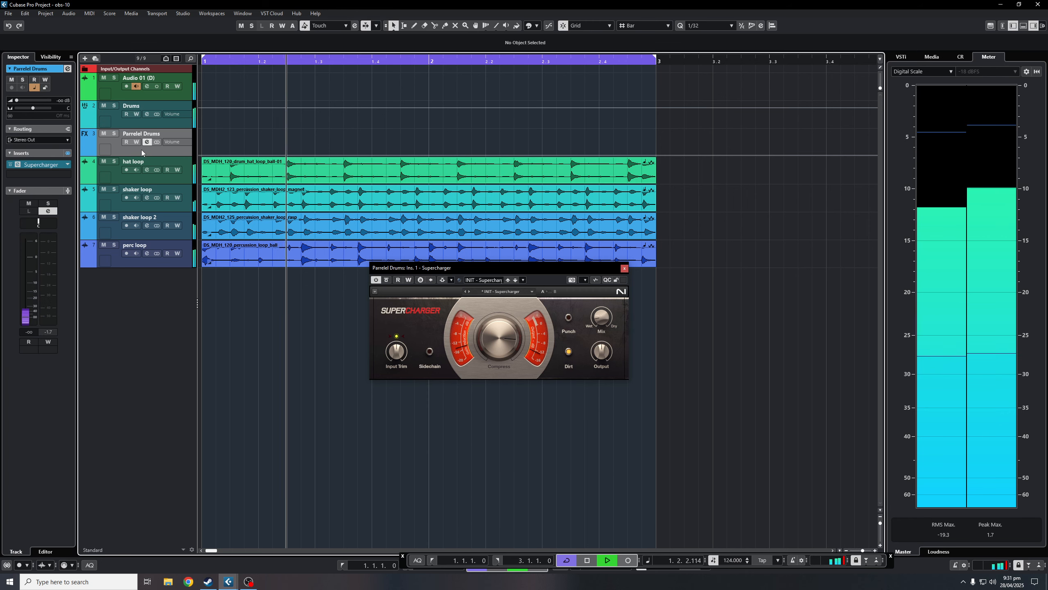
click(146, 115)
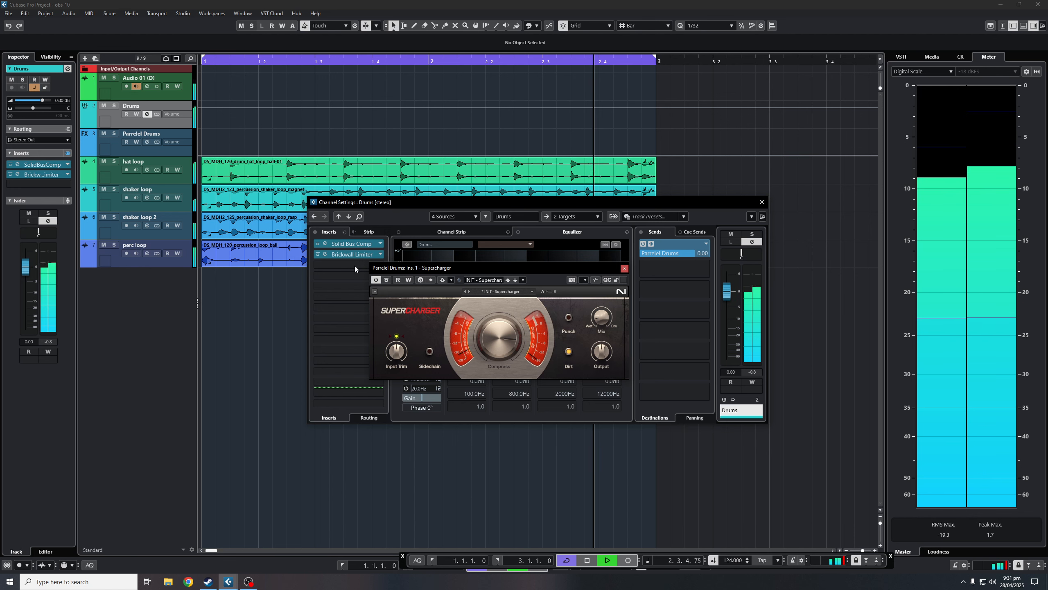
- Raise the Parrelel Drums effect track's fader to -4.73 dB during playback and compare the mix with that track muted and unmuted
click(154, 149)
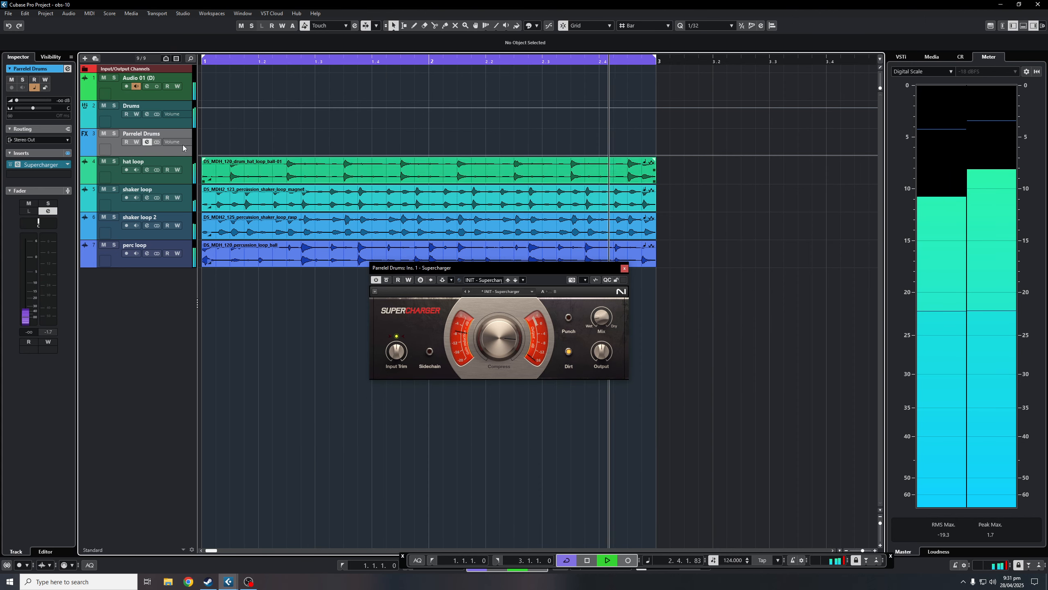
drag(28, 317, 40, 274)
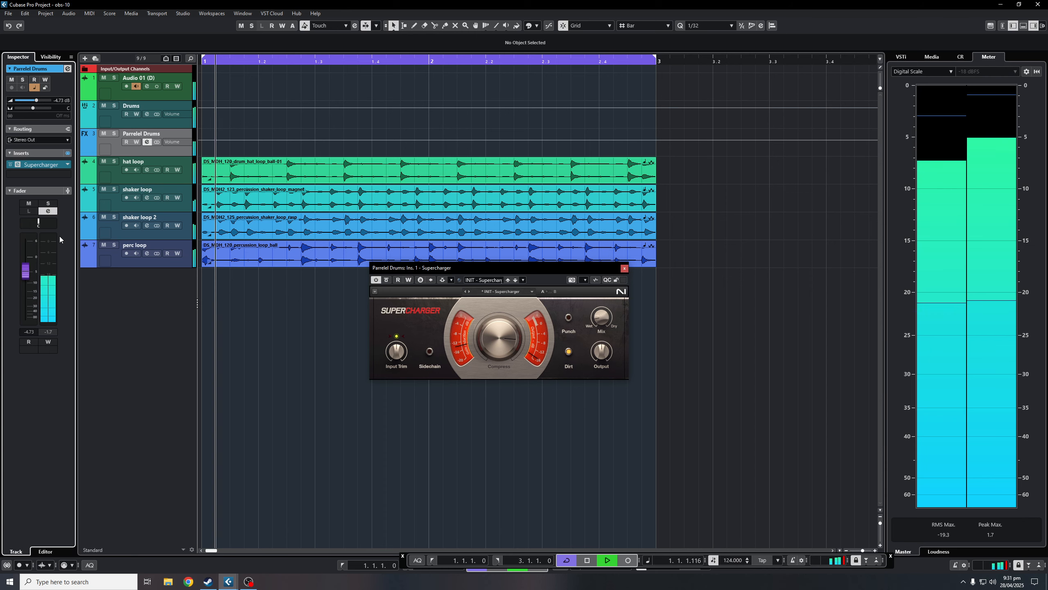
click(104, 135)
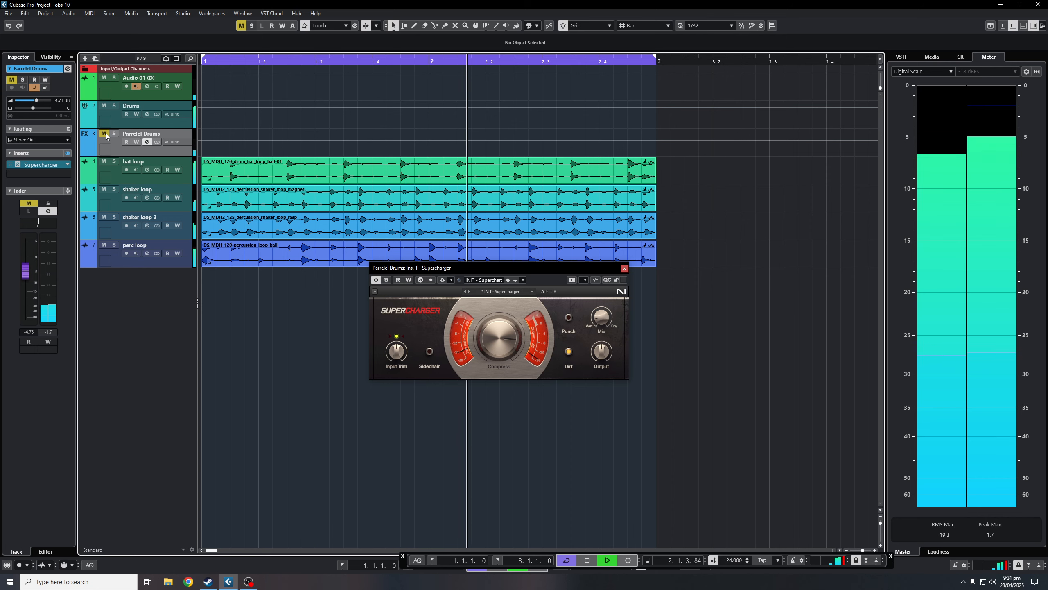
click(105, 133)
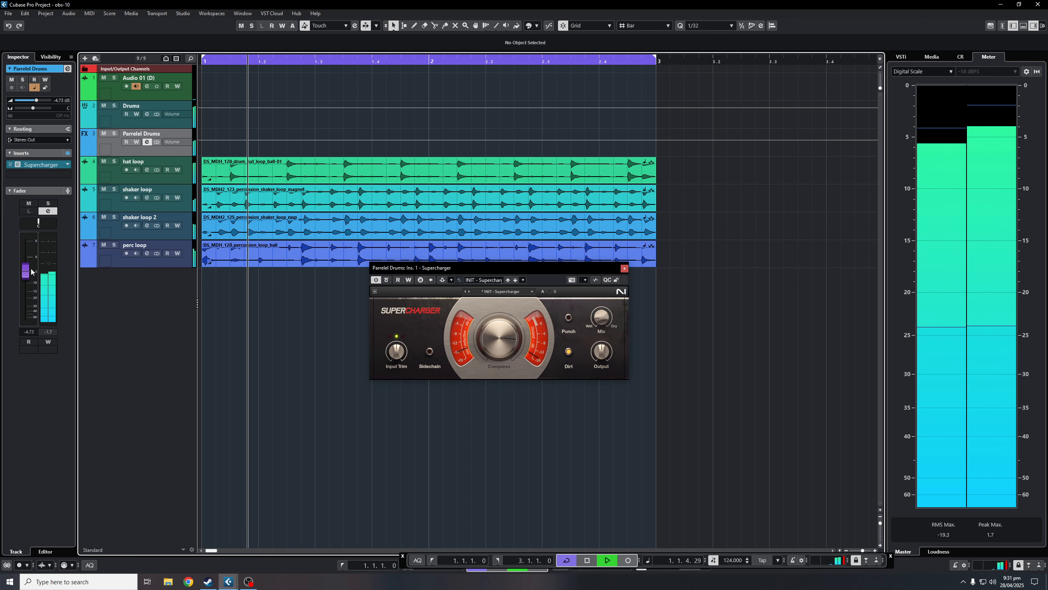
- Lower the Parrelel Drums fader to -5.71 dB, compare the blend using the track's mute, and stop playback
scroll(32, 272, down, 1)
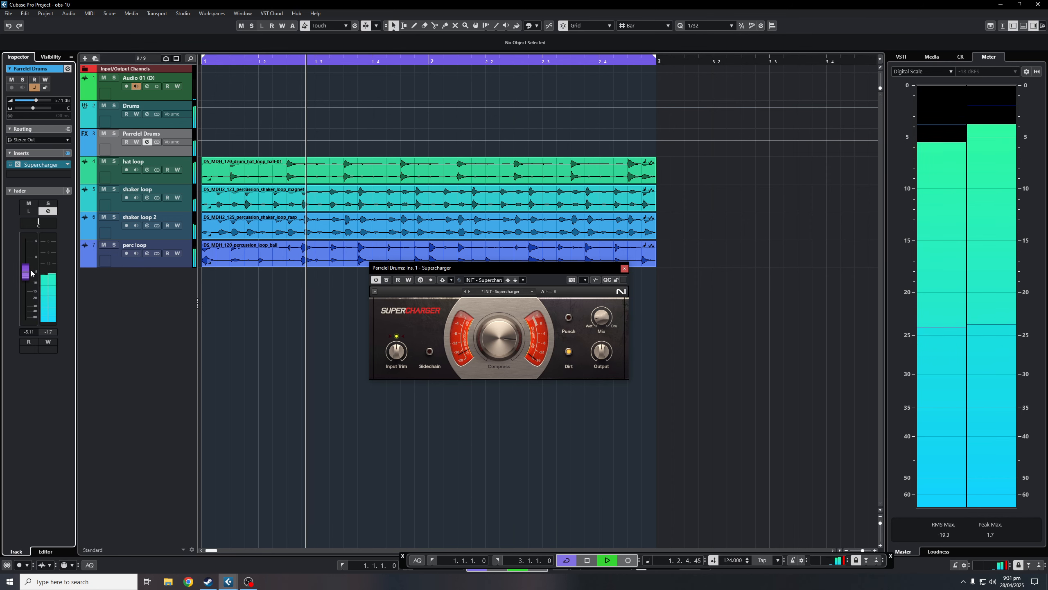
click(104, 134)
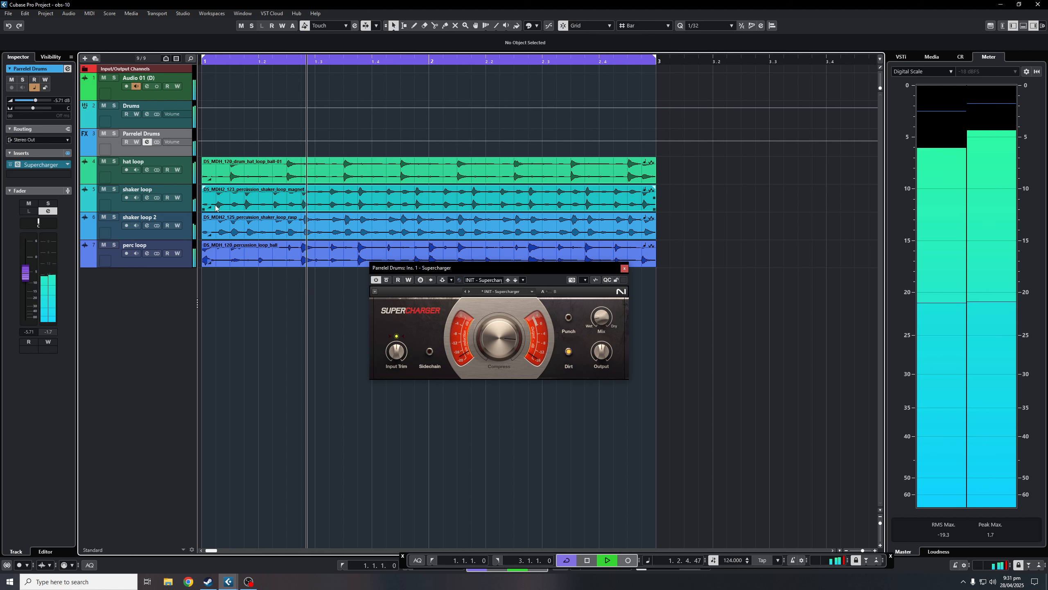
key(space)
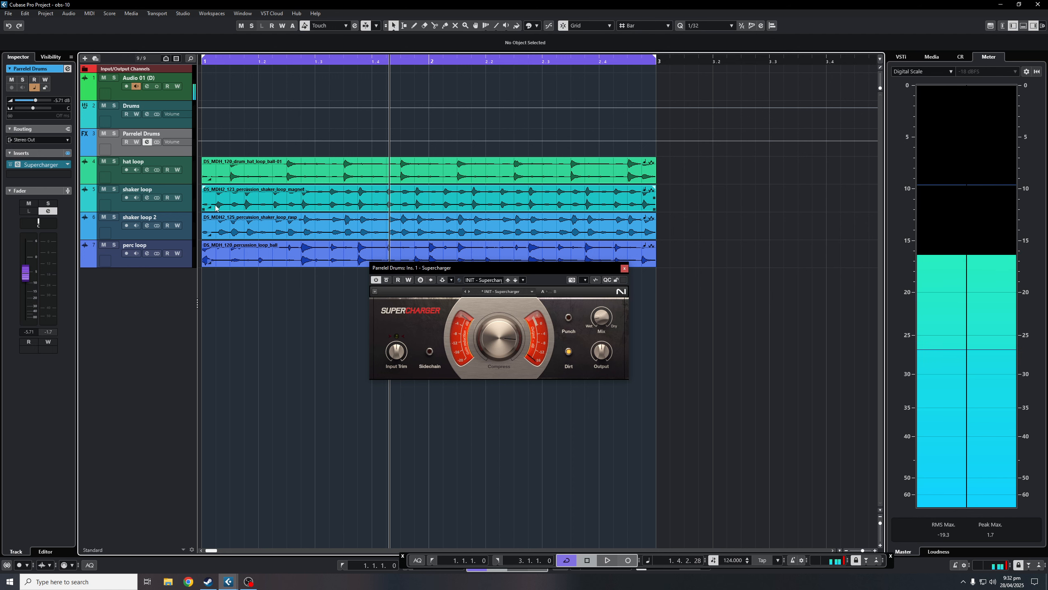
- Open the channel settings of the Drums group track
click(147, 114)
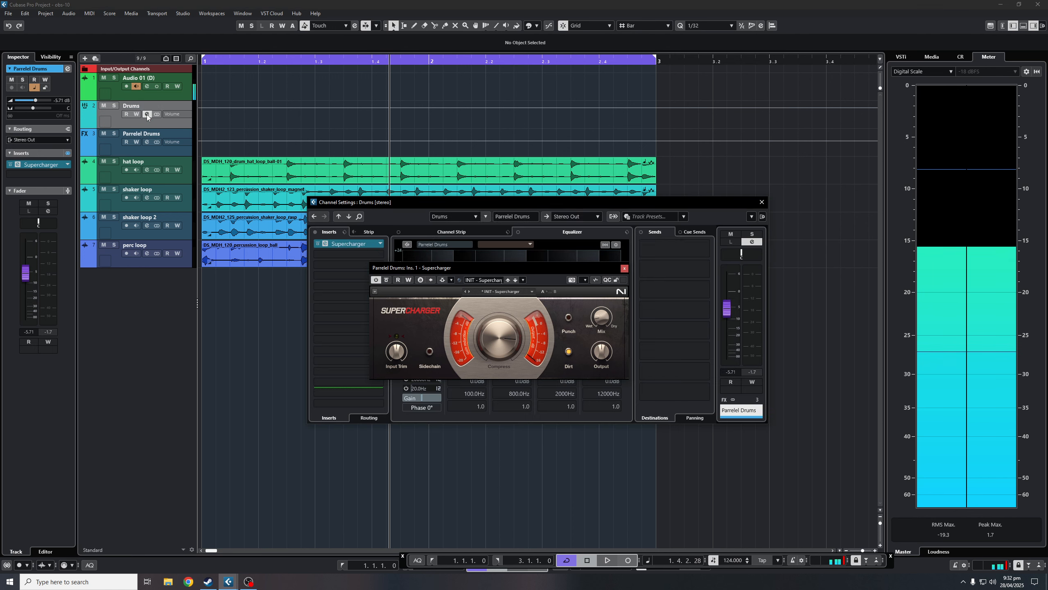